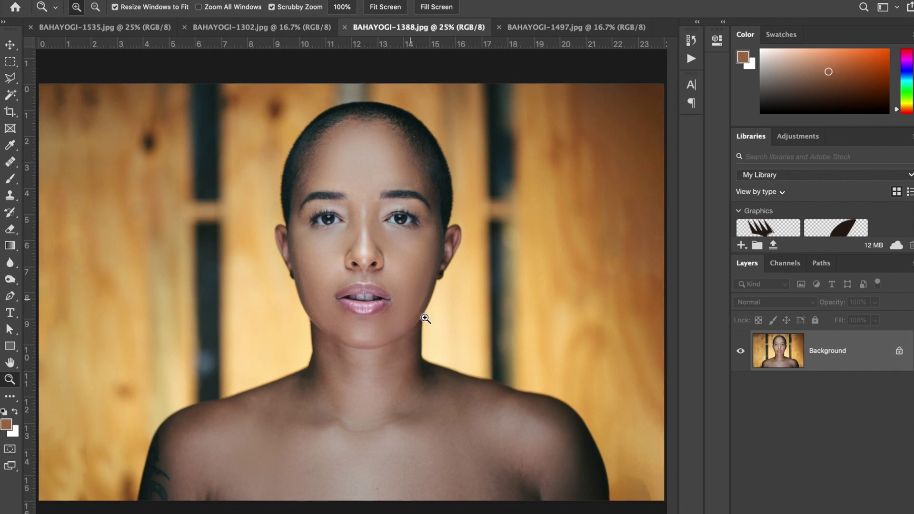
Step: Examine the reflections in the eye on the left of BAHAYOGI-1388.jpg up close, then the surrounding face
left_click_drag(425, 317, 410, 328)
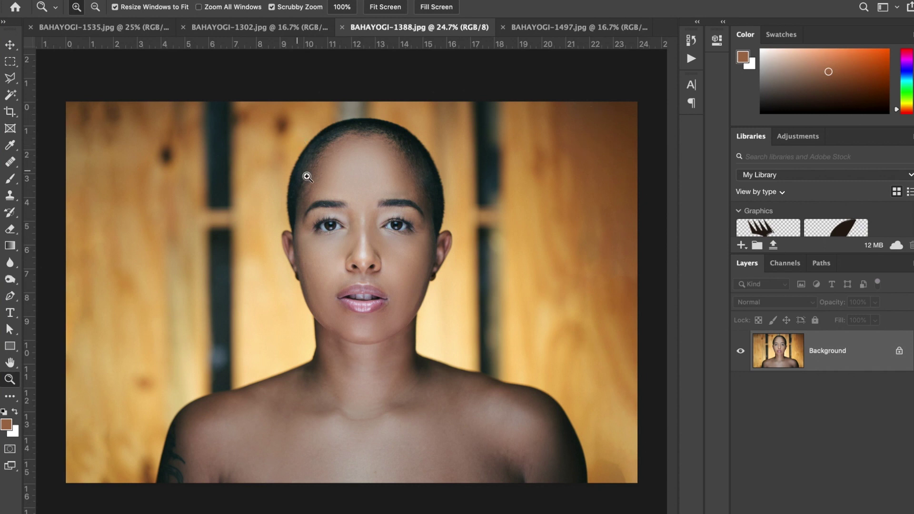
left_click_drag(346, 222, 442, 352)
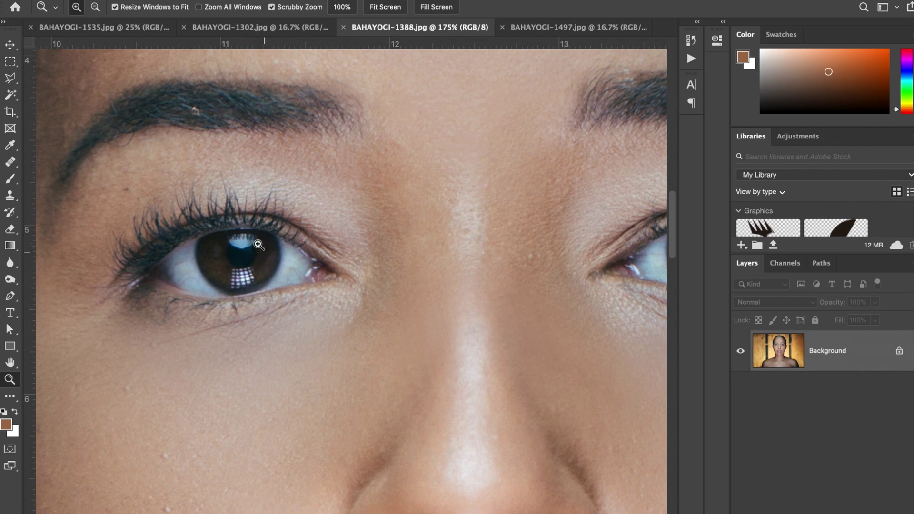
left_click_drag(261, 273, 312, 322)
left_click(311, 322, "alt")
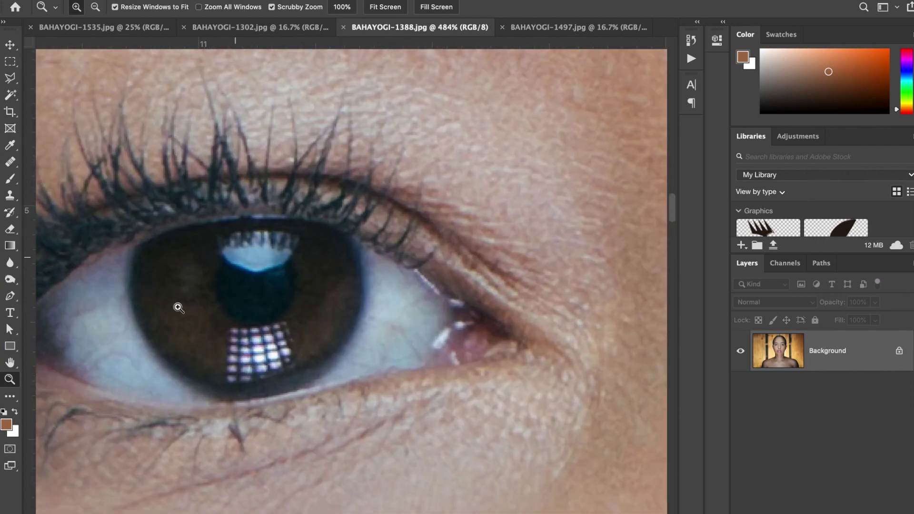
left_click_drag(328, 245, 304, 219)
scroll(383, 391, "down", 5)
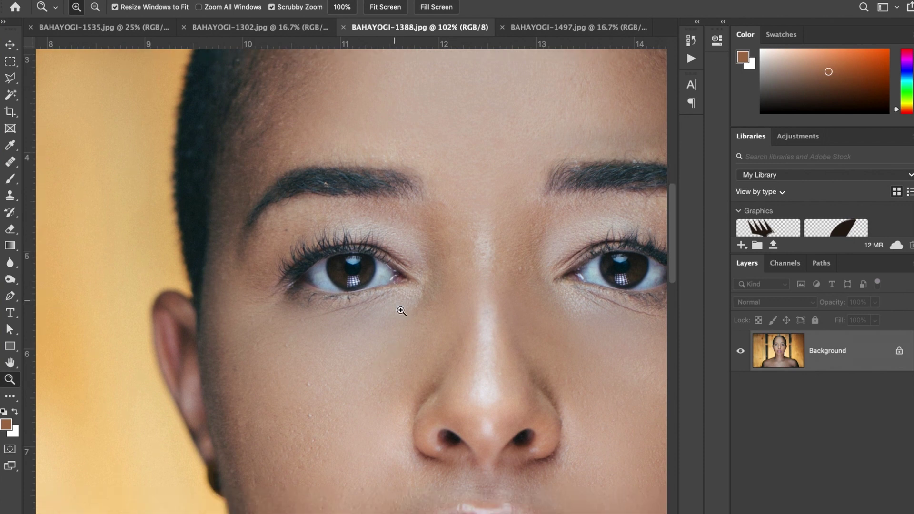
left_click_drag(400, 310, 341, 297)
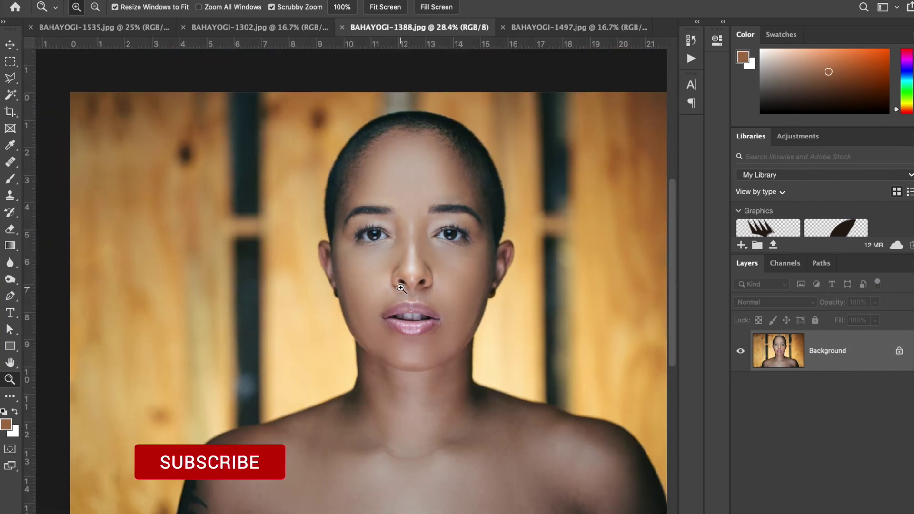
Step: Compare both eyes and the light on the face in BAHAYOGI-1388.jpg, close up and in the full portrait
left_click_drag(492, 308, 530, 365)
left_click(300, 346)
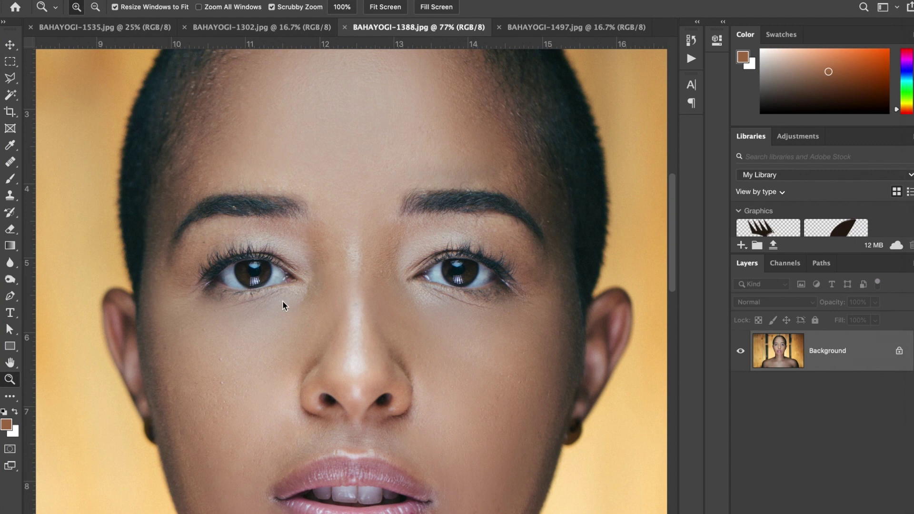
left_click_drag(306, 347, 285, 304)
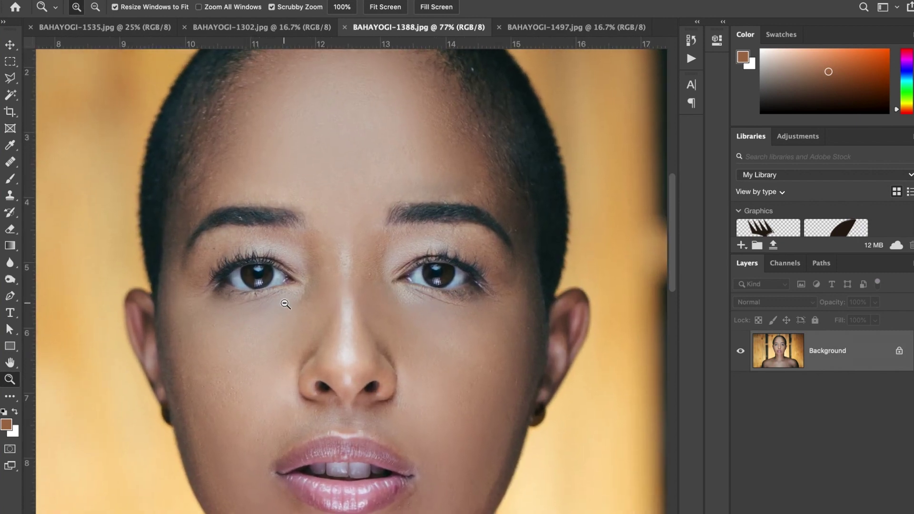
left_click(285, 304, "alt")
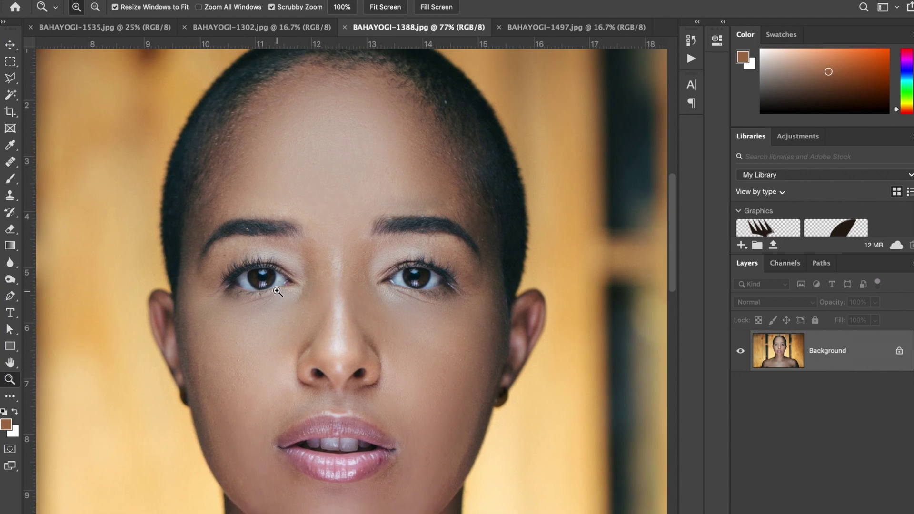
left_click_drag(278, 292, 240, 259)
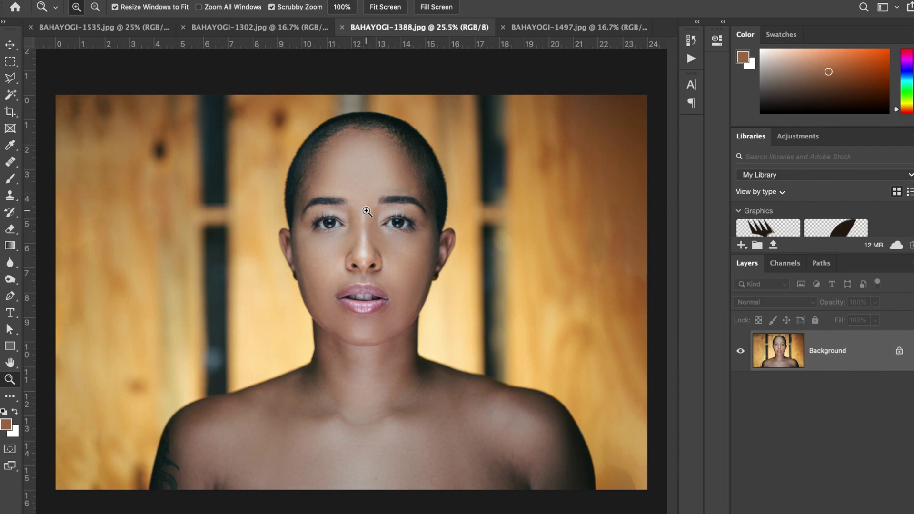
left_click_drag(372, 223, 541, 67)
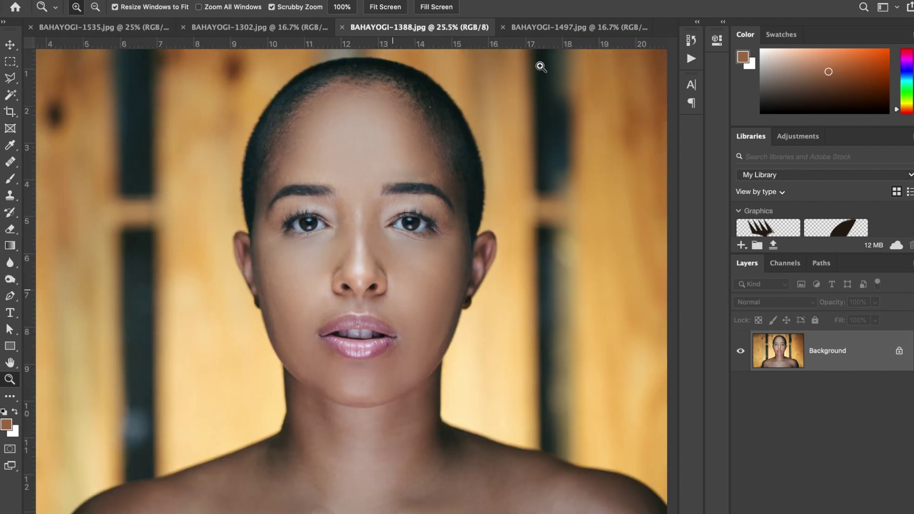
Step: Switch to BAHAYOGI-1302.jpg and examine the orange slice, the face and the tattooed forearm
left_click(547, 31)
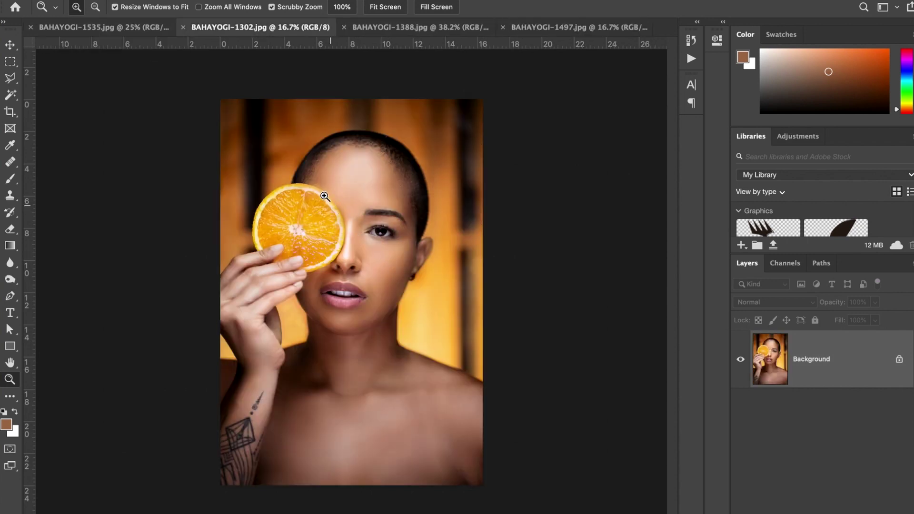
left_click_drag(324, 193, 343, 197)
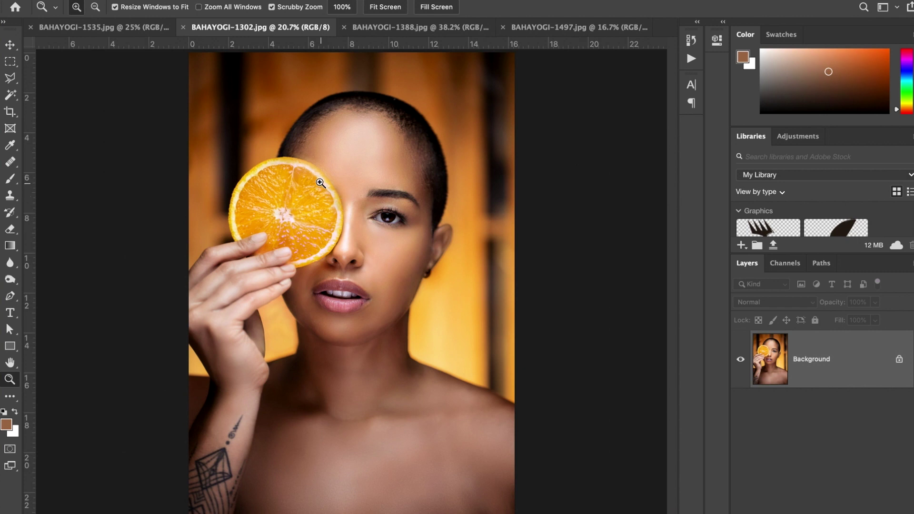
left_click_drag(320, 182, 366, 253)
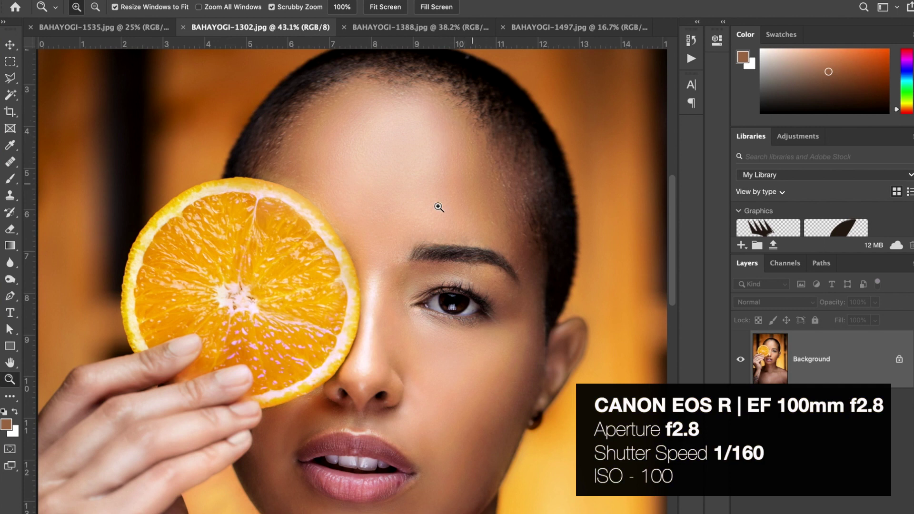
left_click_drag(441, 162, 447, 182)
scroll(442, 188, "down", 3)
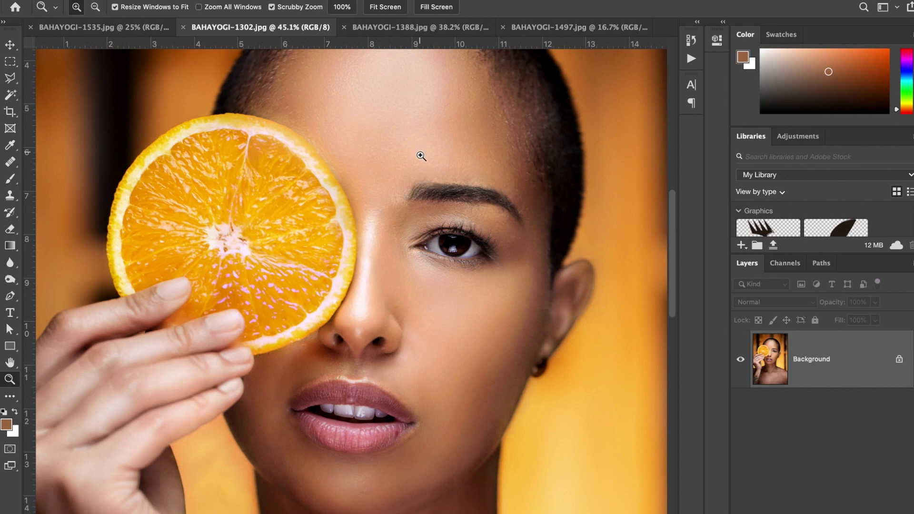
left_click(429, 186, "alt")
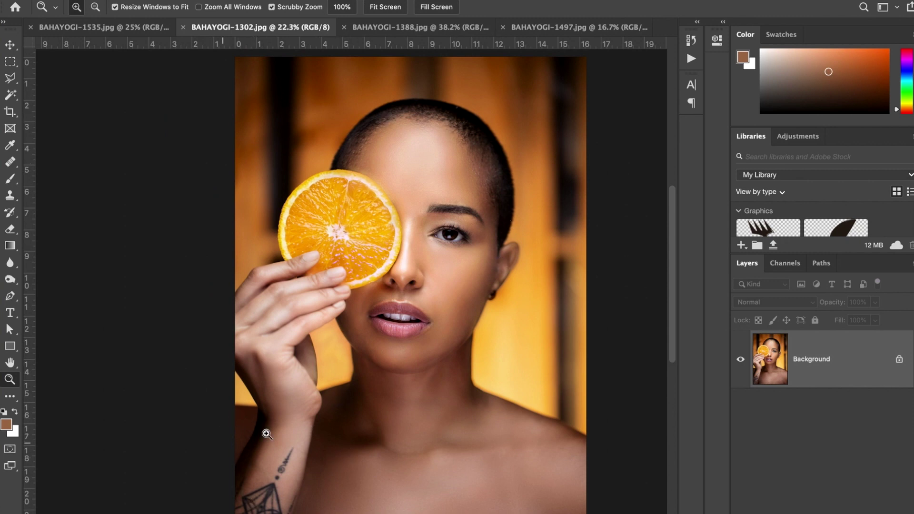
left_click(298, 480)
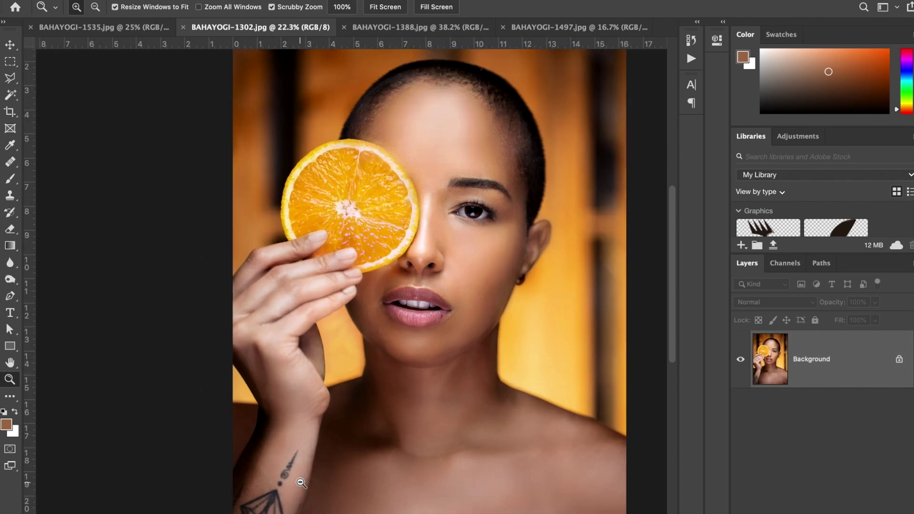
scroll(269, 443, "down", 2)
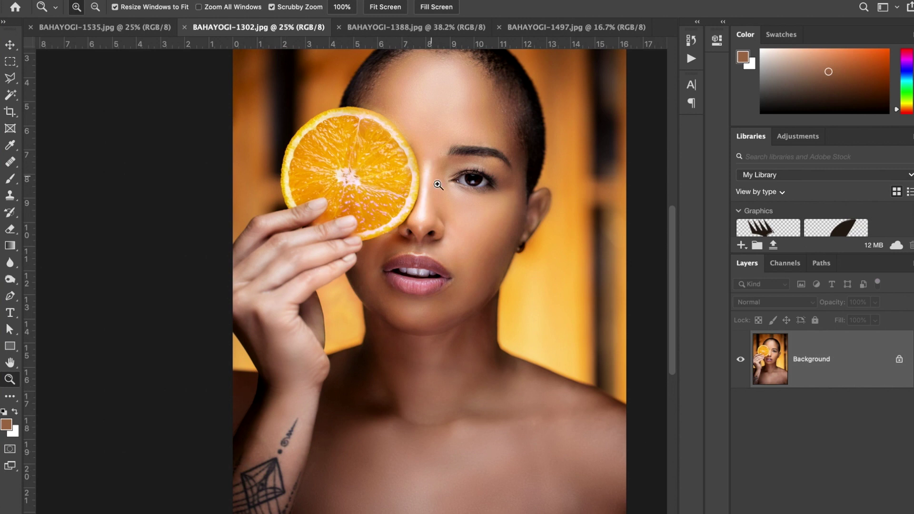
Step: Inspect the uncovered eye, facial highlights and shoulders in BAHAYOGI-1302.jpg, close up and in the full portrait
left_click_drag(501, 223, 523, 281)
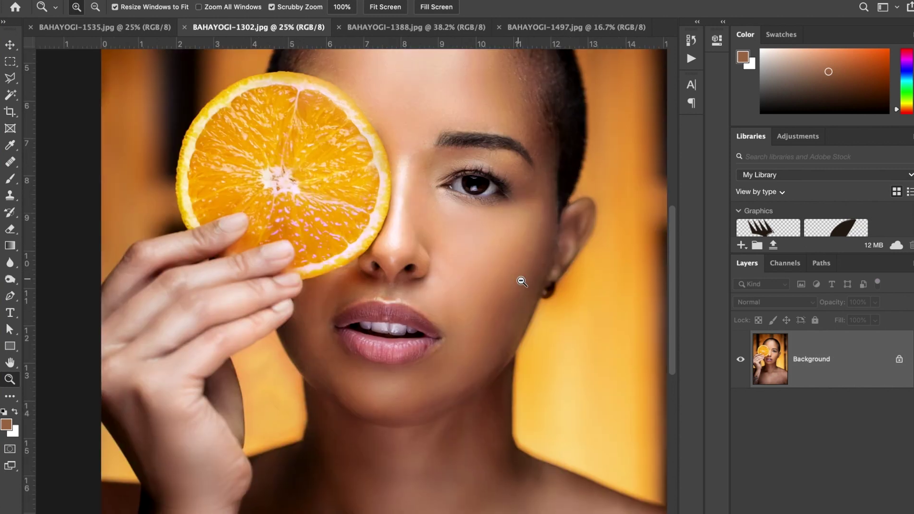
scroll(392, 196, "up", 3)
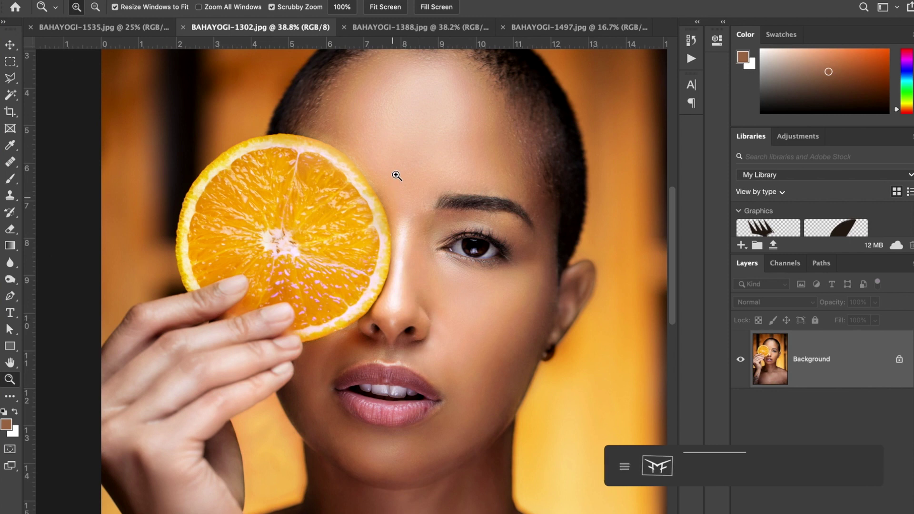
left_click_drag(407, 180, 380, 167)
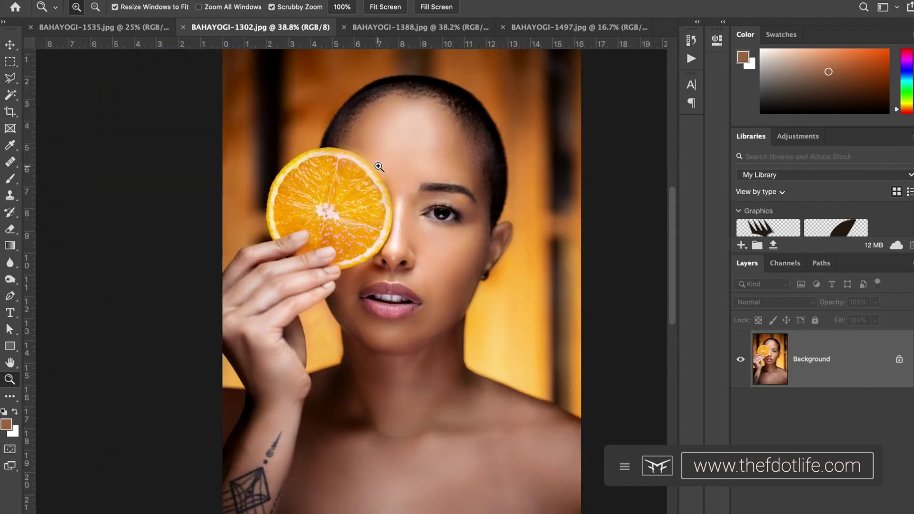
left_click_drag(379, 166, 400, 193)
scroll(400, 192, "up", 3)
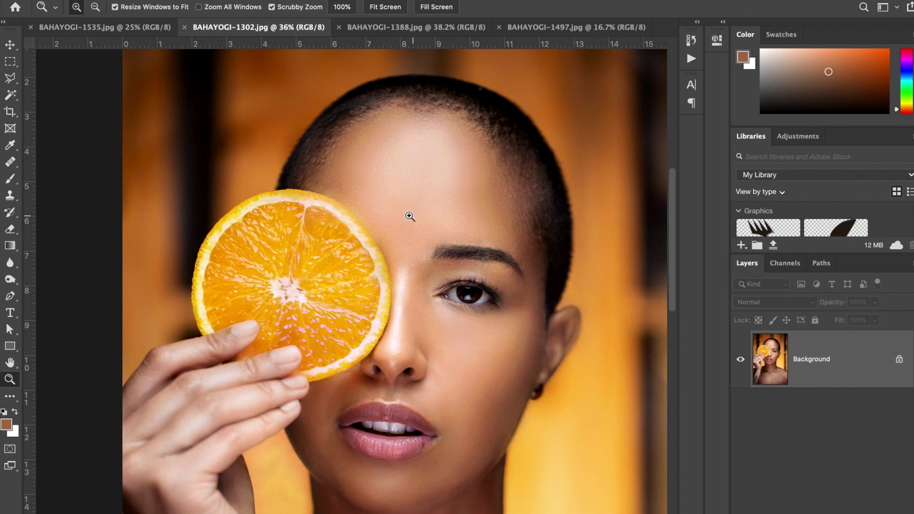
scroll(428, 241, "down", 2)
scroll(414, 220, "down", 2)
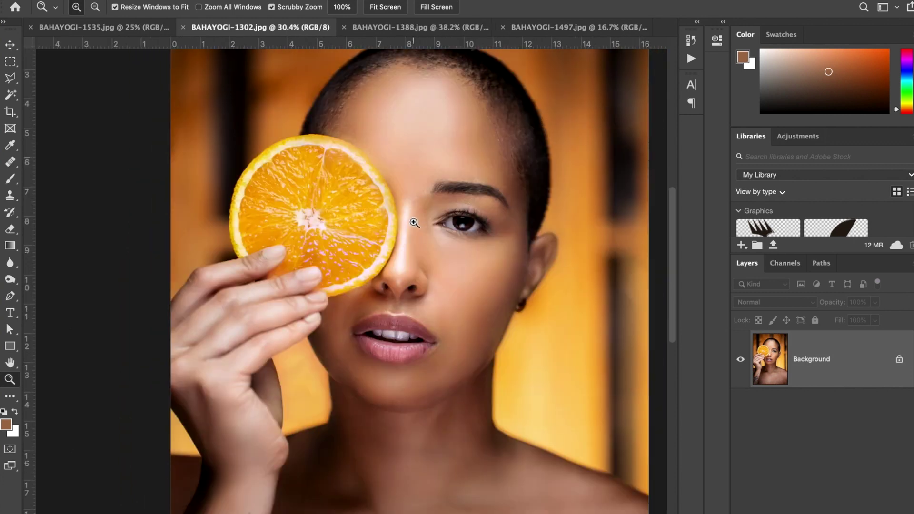
scroll(414, 223, "down", 2)
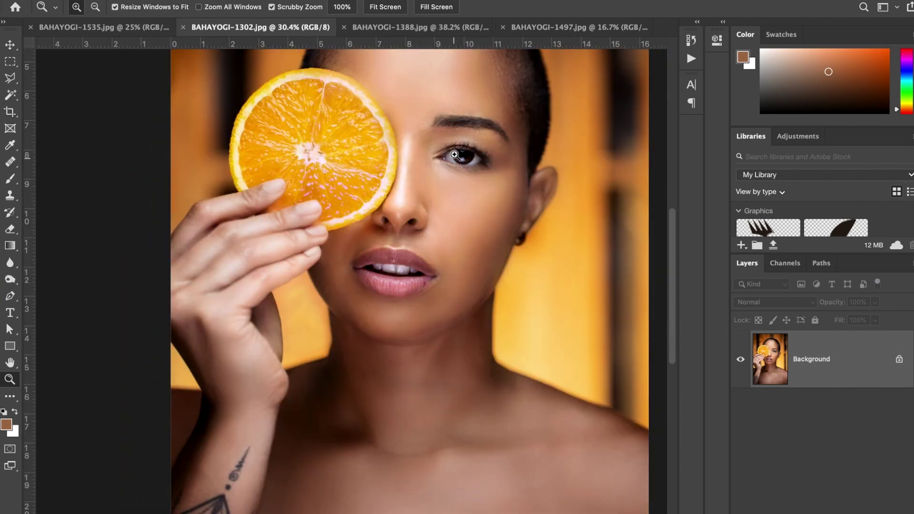
scroll(419, 147, "down", 3)
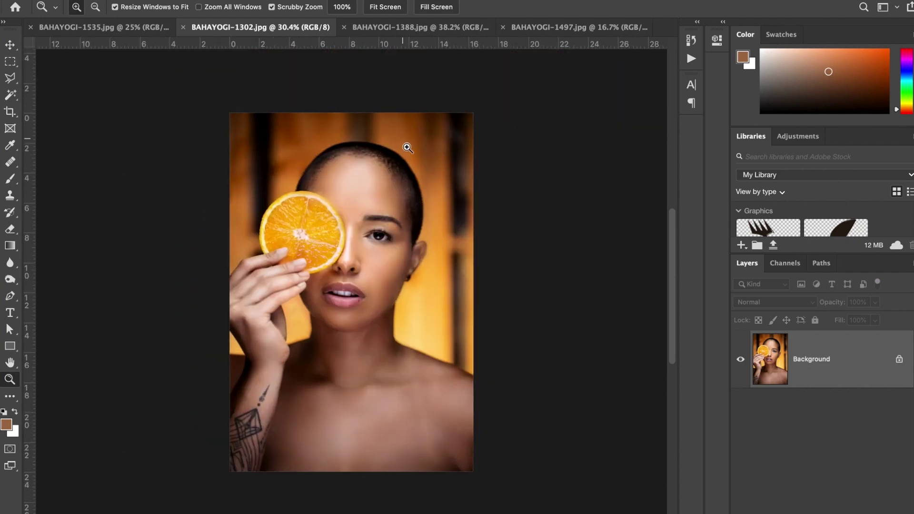
Step: View BAHAYOGI-1464.jpg and examine the liquid running down the face, from the forehead to the neck
scroll(419, 157, "up", 2)
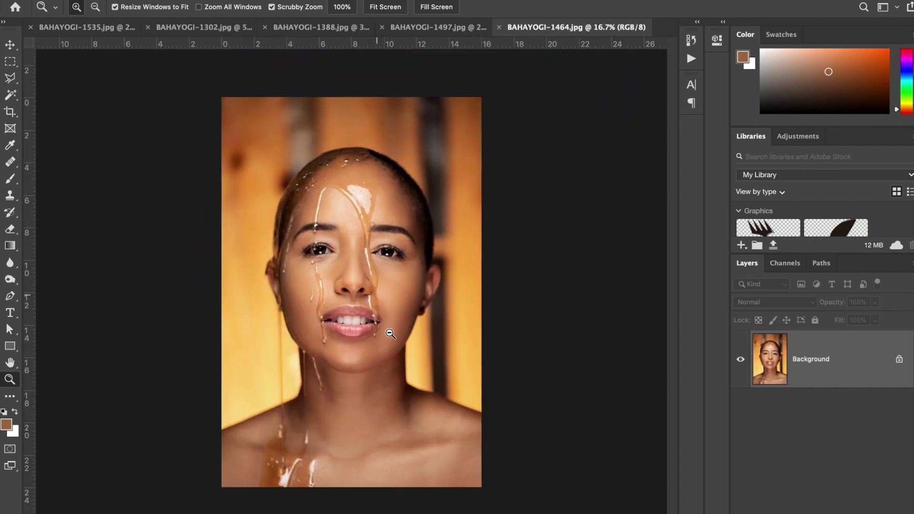
scroll(399, 350, "up", 5)
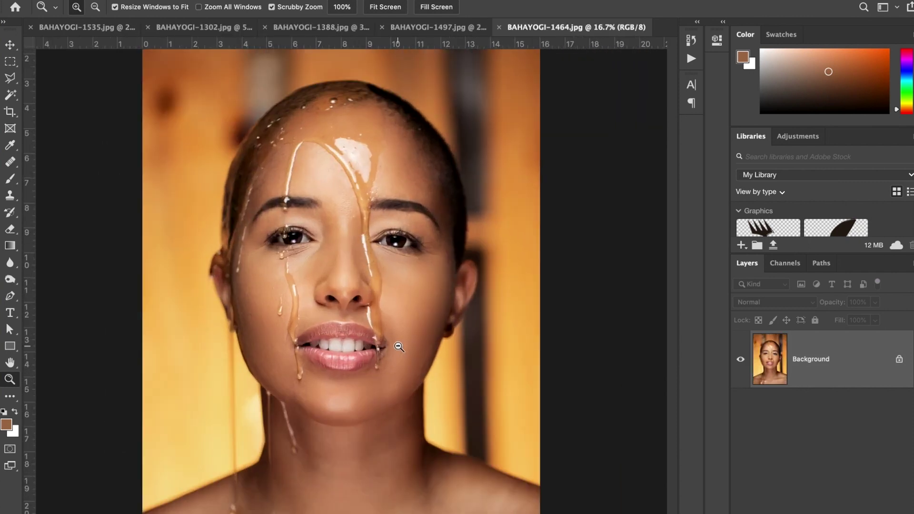
scroll(400, 353, "up", 3)
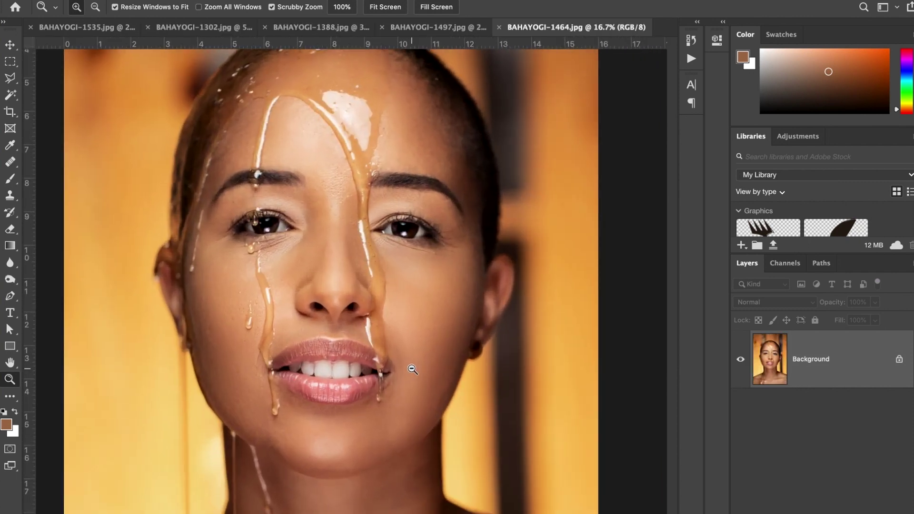
scroll(414, 374, "up", 1)
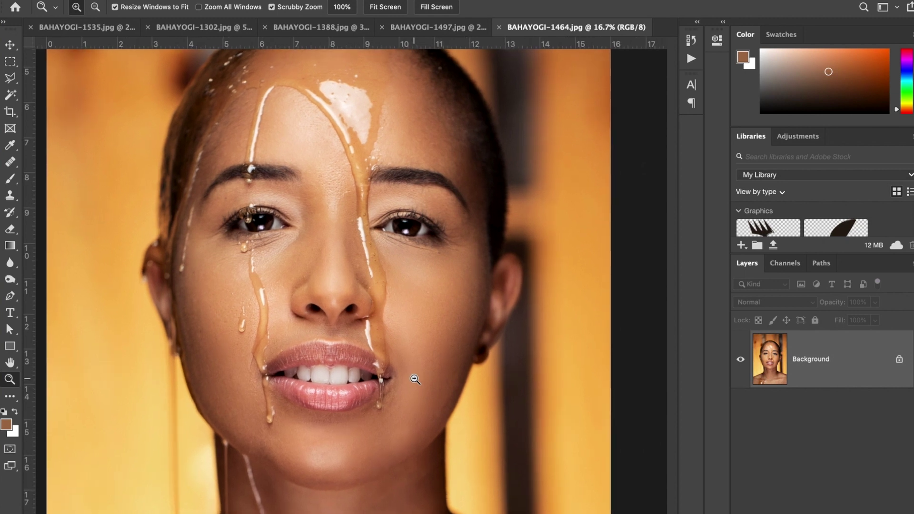
scroll(414, 378, "down", 1)
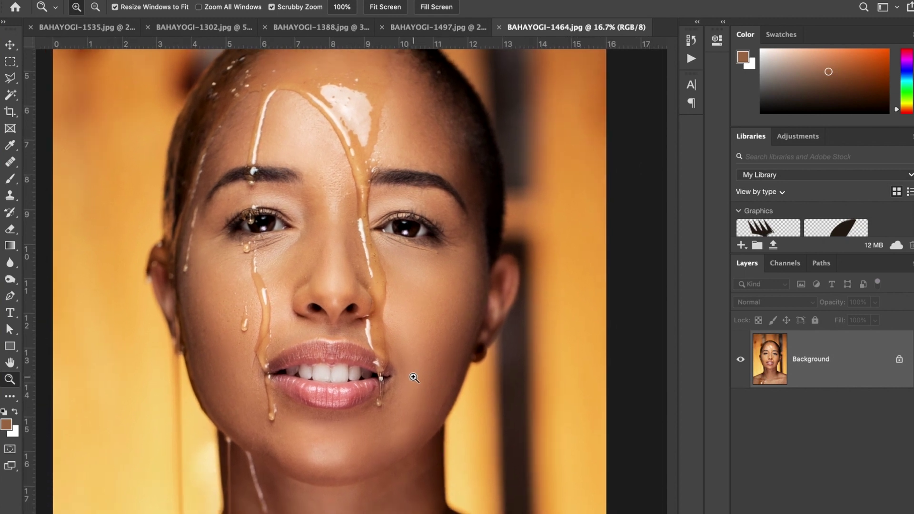
scroll(267, 190, "up", 3)
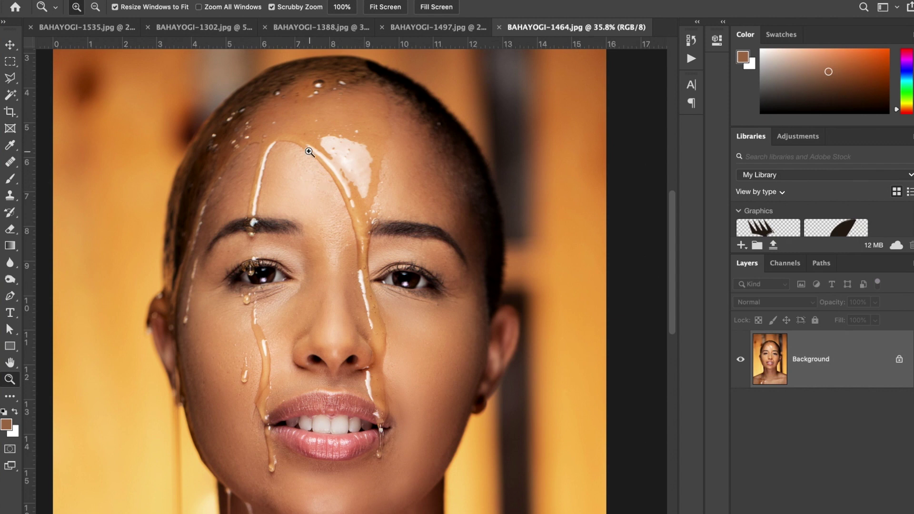
scroll(317, 193, "down", 5)
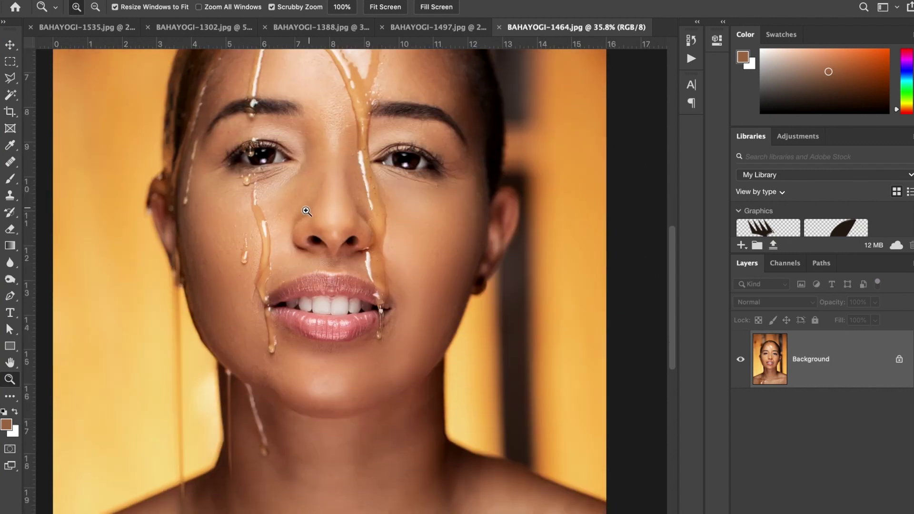
scroll(225, 317, "down", 1)
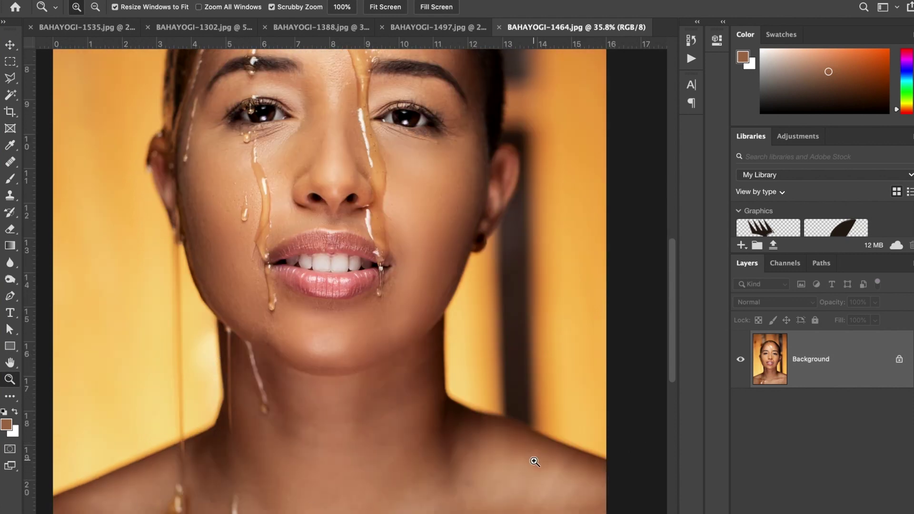
scroll(441, 207, "up", 5)
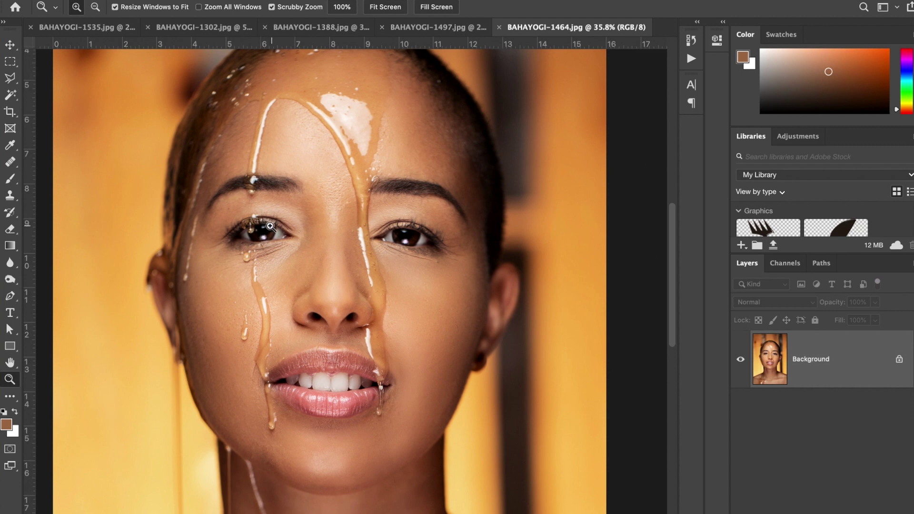
Step: Inspect the catchlights in the eyes of BAHAYOGI-1464.jpg, closing in on the eye beside the thick liquid streak
left_click_drag(276, 232, 300, 298)
scroll(300, 298, "down", 8)
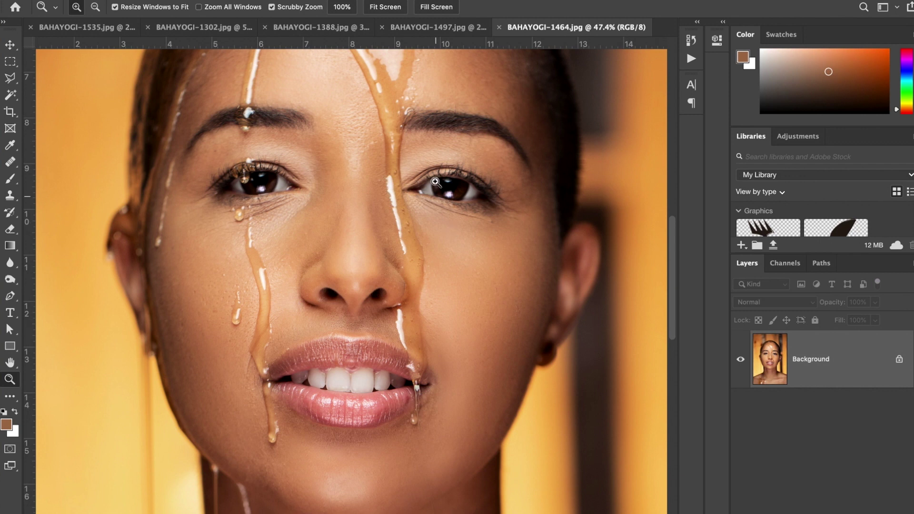
left_click_drag(437, 183, 500, 274)
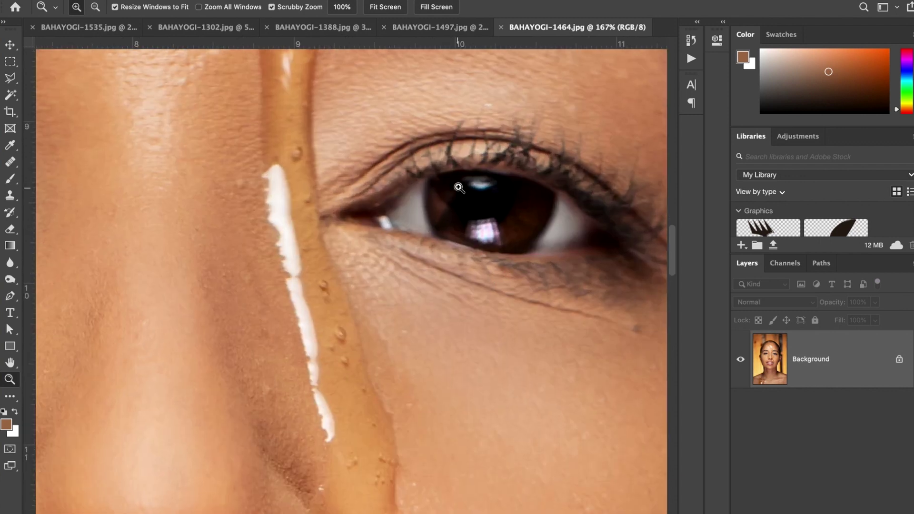
Step: Examine BAHAYOGI-1464.jpg in a wider view, from the shoulders, neck and chin up to the lips, both eyes and the forehead highlights
left_click_drag(365, 199, 346, 200)
scroll(346, 201, "down", 5)
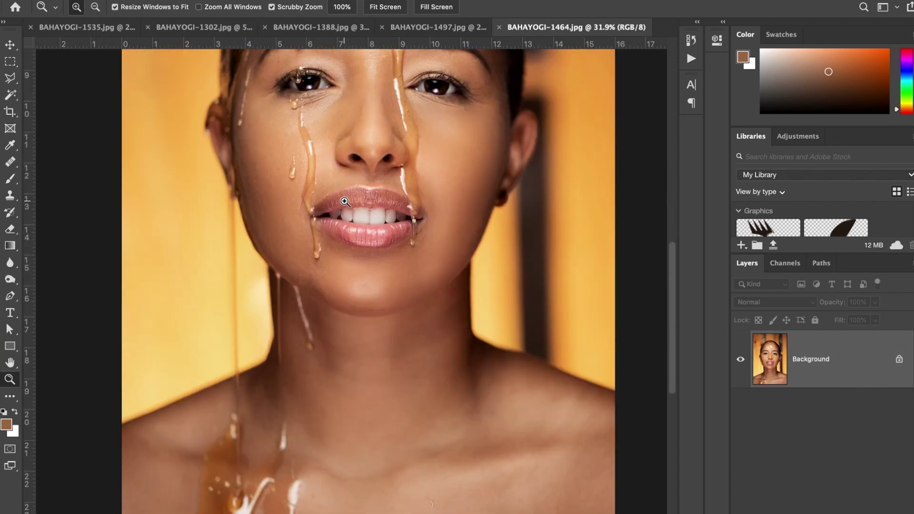
scroll(345, 201, "down", 2)
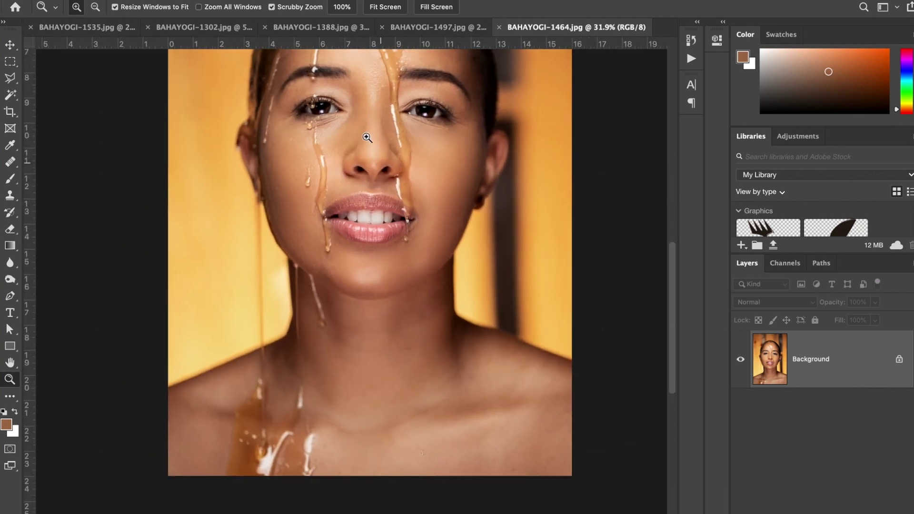
scroll(368, 137, "down", 3)
scroll(402, 231, "up", 4)
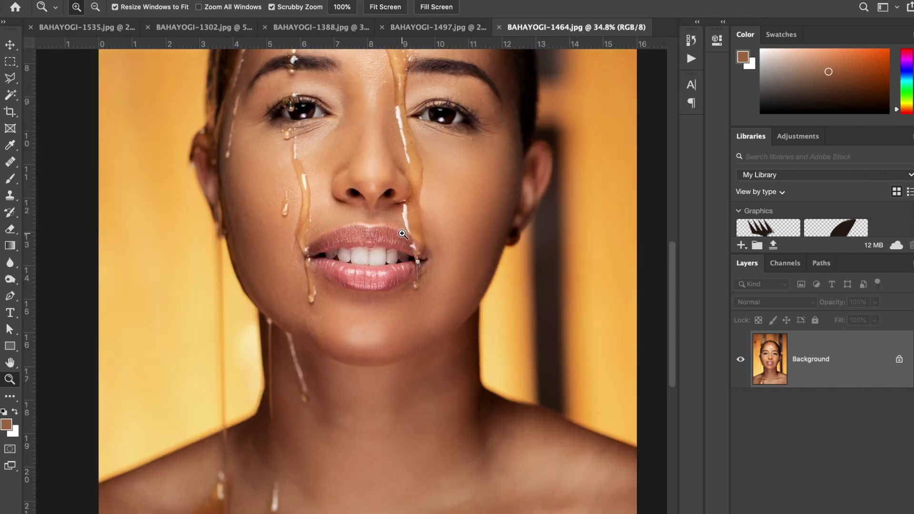
scroll(408, 191, "up", 1)
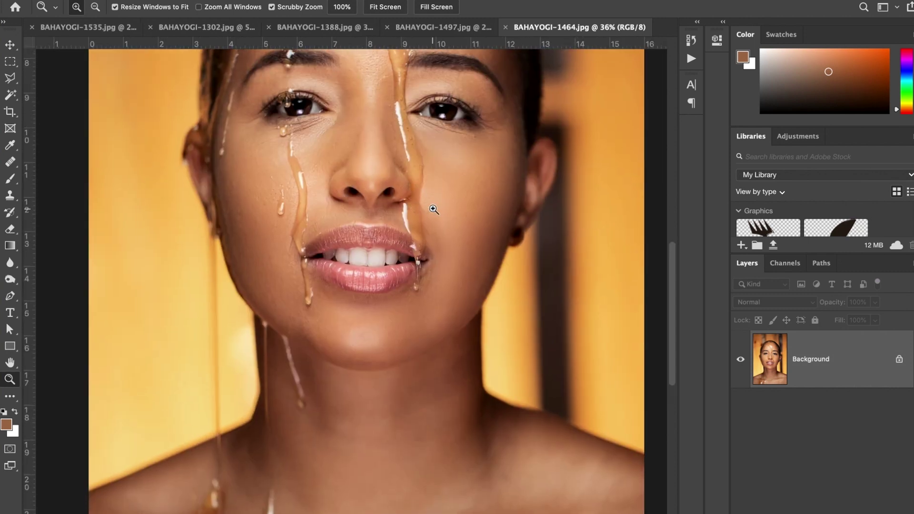
scroll(434, 210, "up", 4)
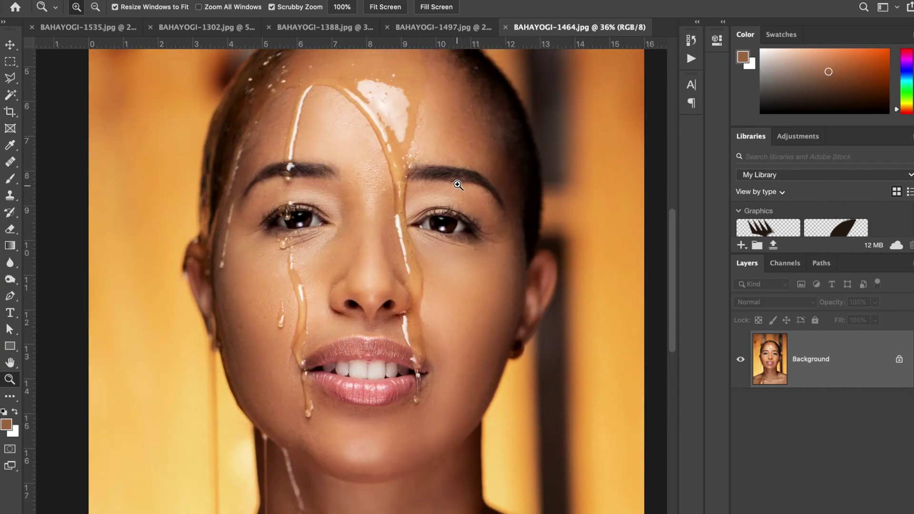
scroll(455, 203, "up", 1)
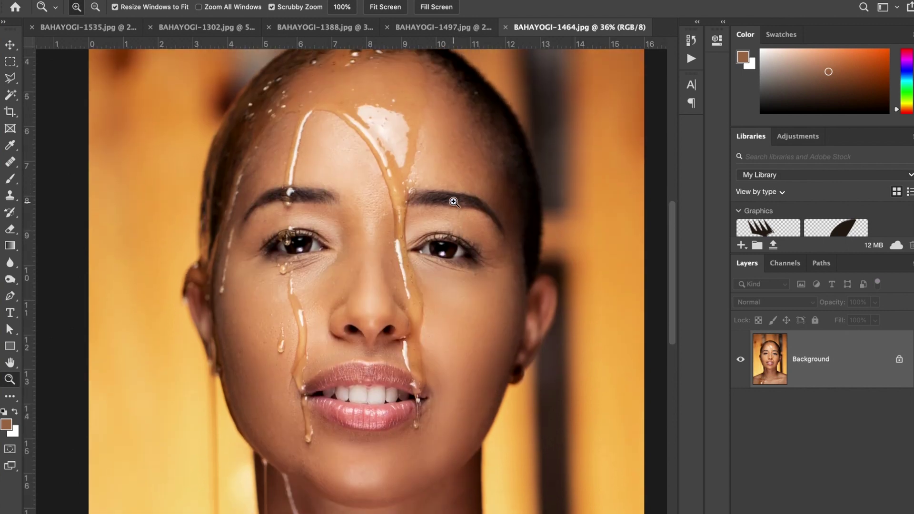